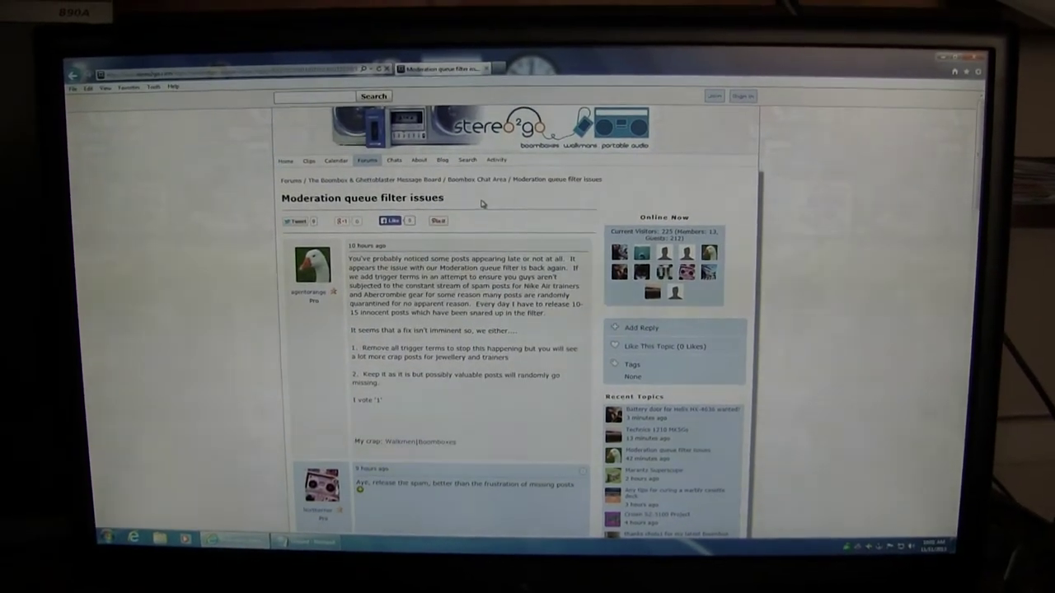
{"action": "scroll", "coordinate": [466, 196], "scroll_direction": "down", "scroll_amount": 5}
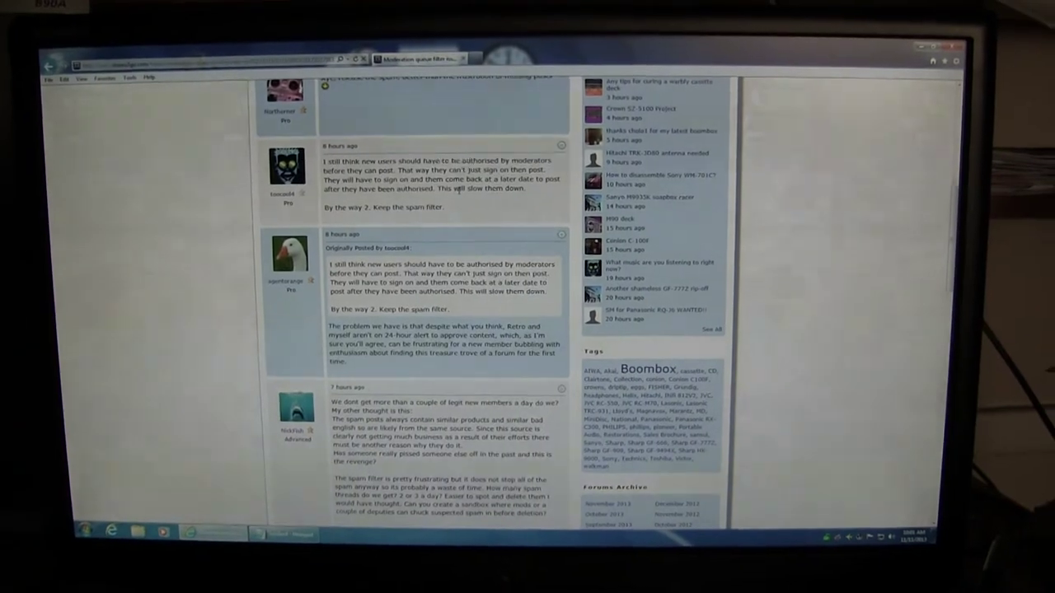
{"action": "scroll", "coordinate": [456, 199], "scroll_direction": "down", "scroll_amount": 3}
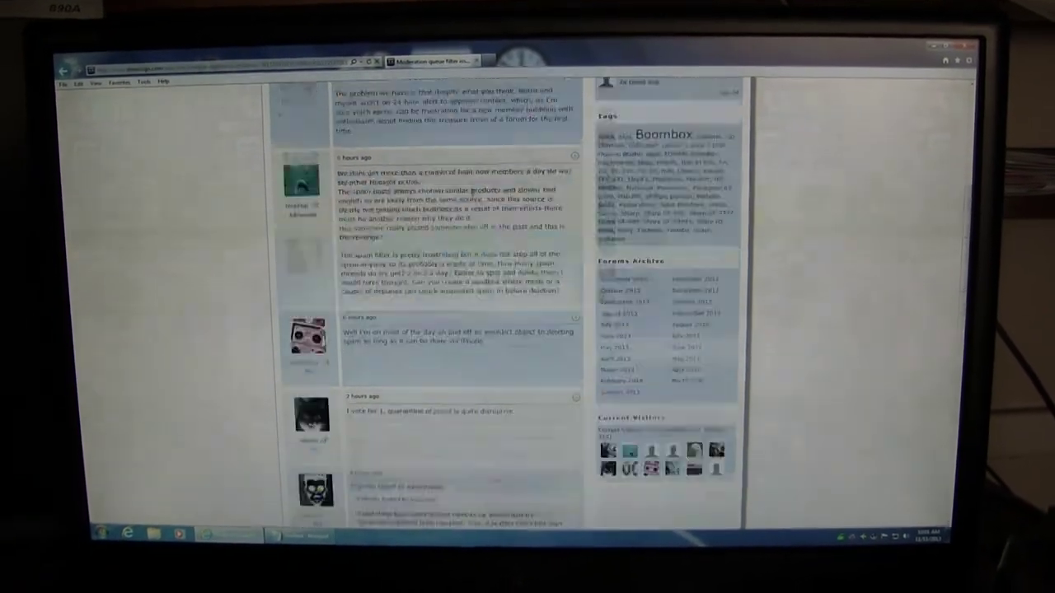
{"action": "scroll", "coordinate": [456, 199], "scroll_direction": "down", "scroll_amount": 2}
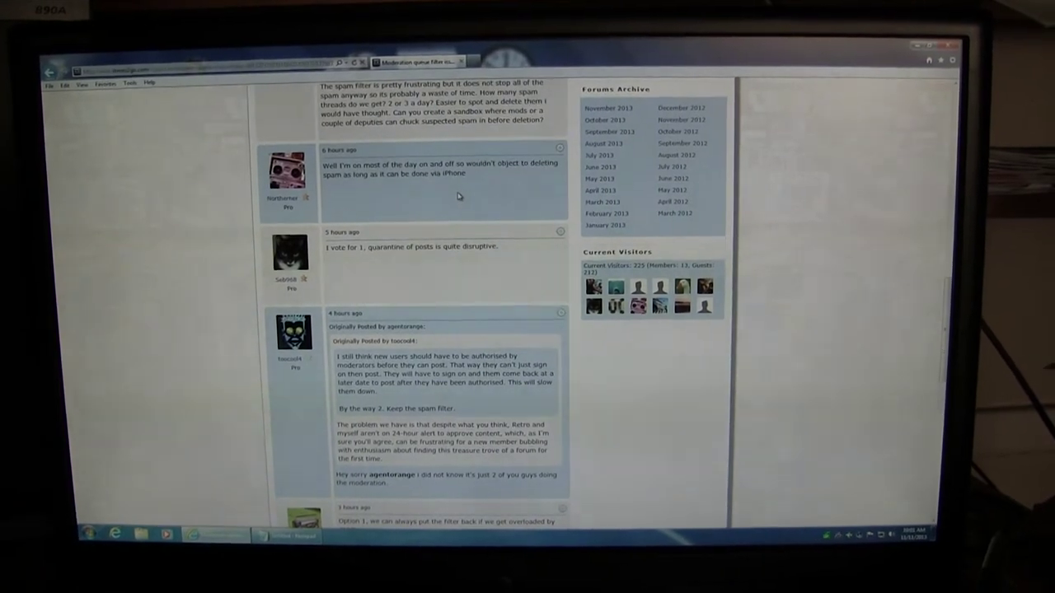
{"action": "scroll", "coordinate": [463, 199], "scroll_direction": "down", "scroll_amount": 5}
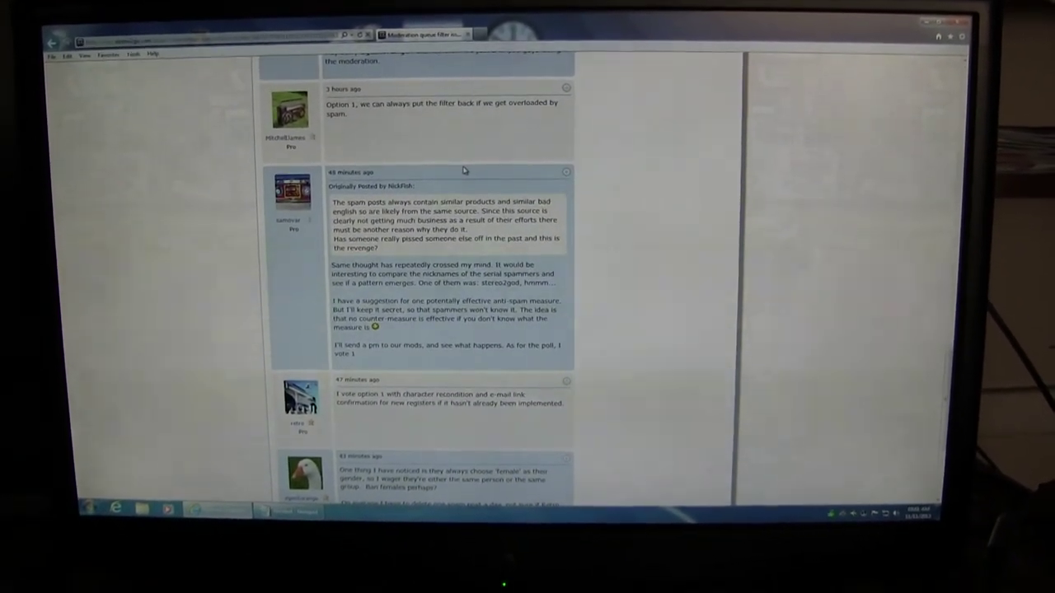
{"action": "scroll", "coordinate": [464, 178], "scroll_direction": "down", "scroll_amount": 3}
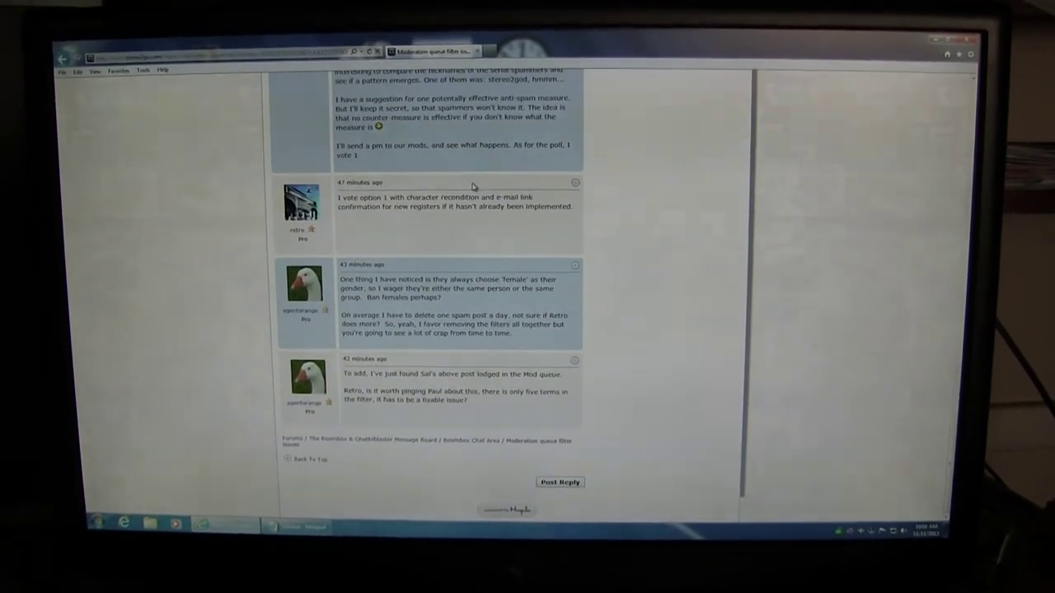